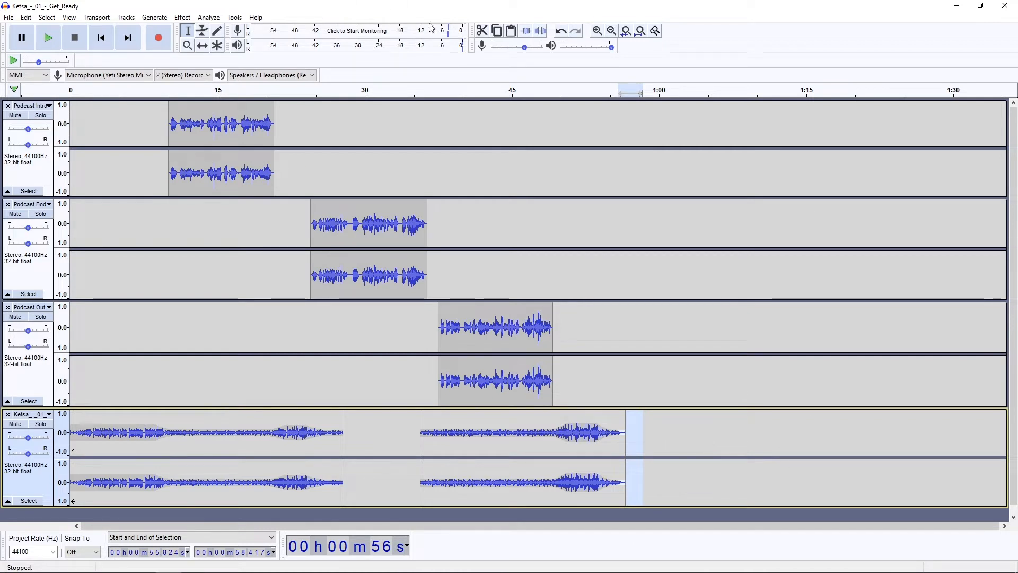
Export the project as an MP3 file named "English 391 Podcast Example", accepting the mixdown of all tracks to one stereo file
{"action": "left_click", "coordinate": [9, 19]}
{"action": "mouse_move", "coordinate": [46, 97]}
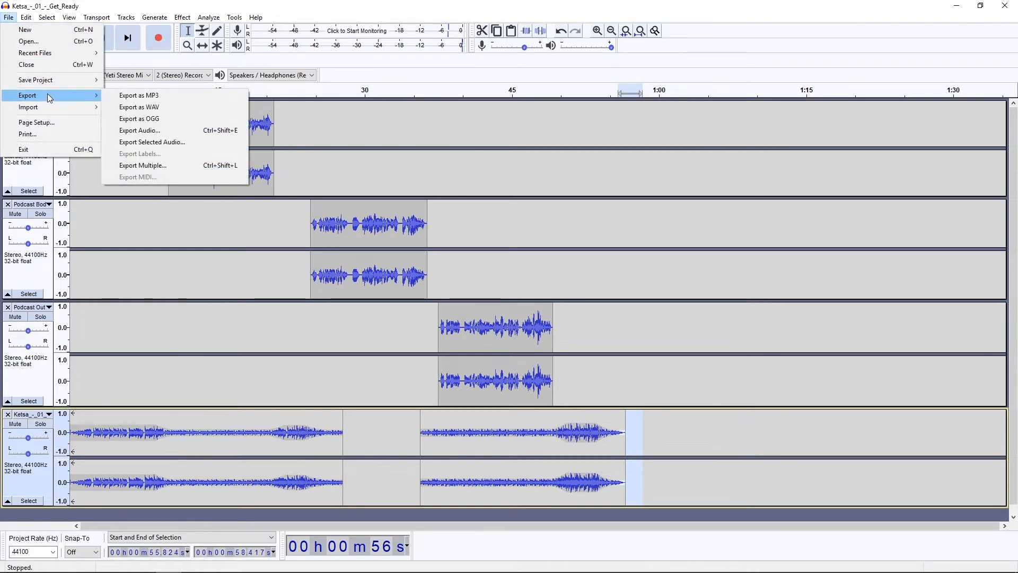
{"action": "left_click", "coordinate": [142, 97]}
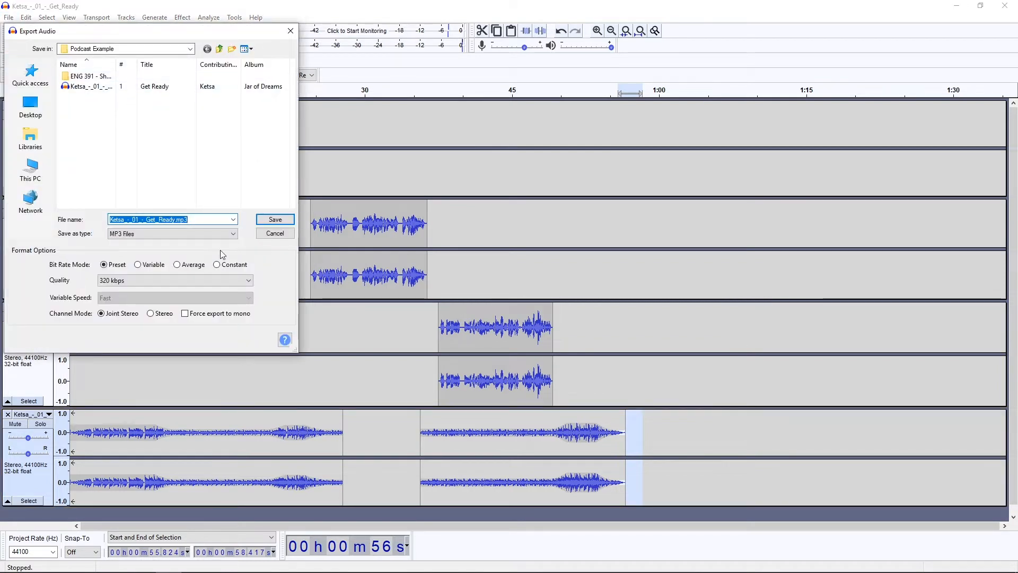
{"action": "left_click_drag", "start_coordinate": [176, 220], "coordinate": [1, 223]}
{"action": "type", "text": "English 391 Podcast Example"}
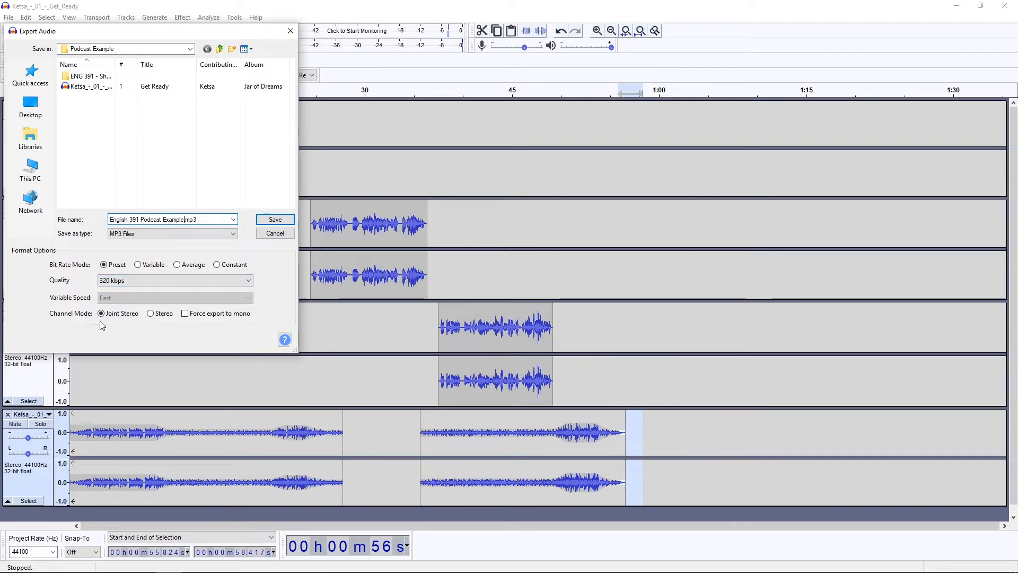
{"action": "left_click", "coordinate": [275, 221]}
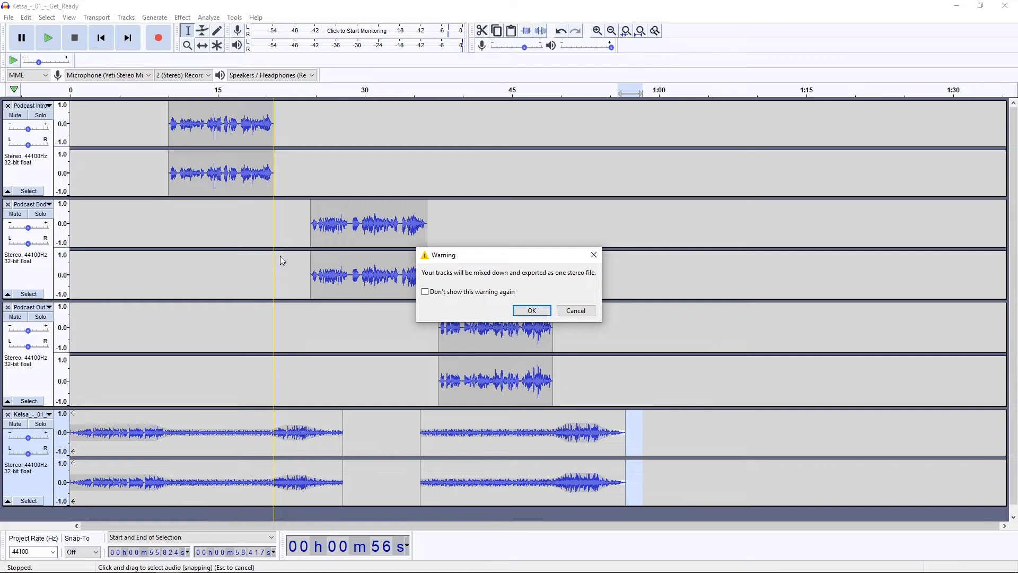
{"action": "left_click", "coordinate": [538, 314]}
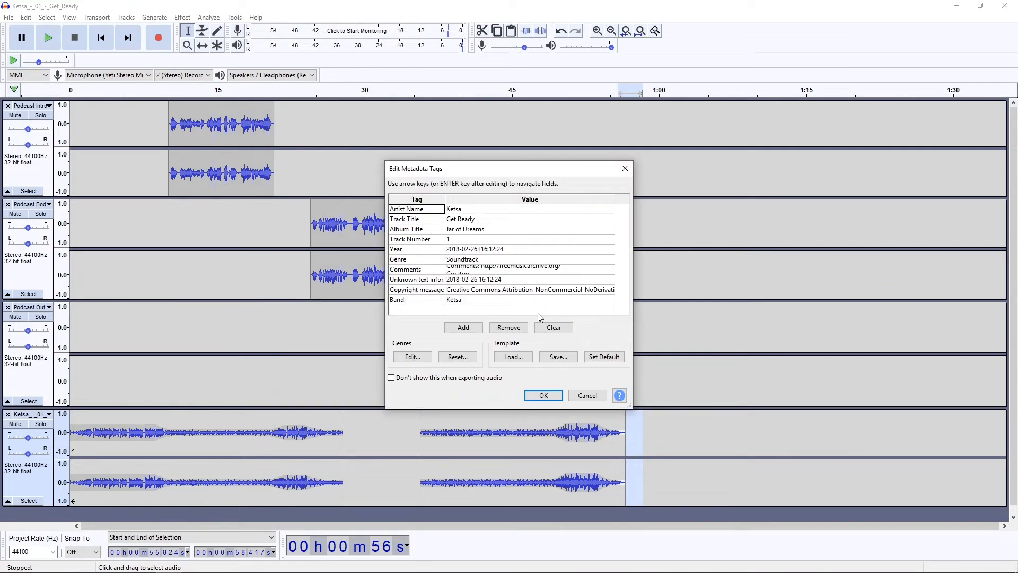
{"action": "left_click", "coordinate": [460, 211]}
{"action": "left_click", "coordinate": [462, 211]}
{"action": "double_click", "coordinate": [461, 211]}
{"action": "left_click", "coordinate": [491, 269]}
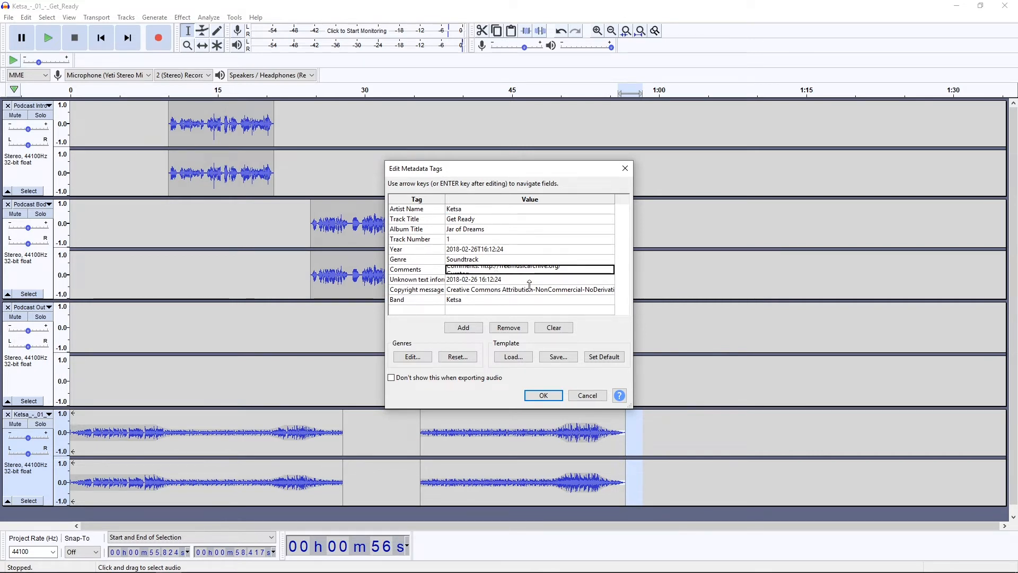
{"action": "left_click", "coordinate": [475, 290]}
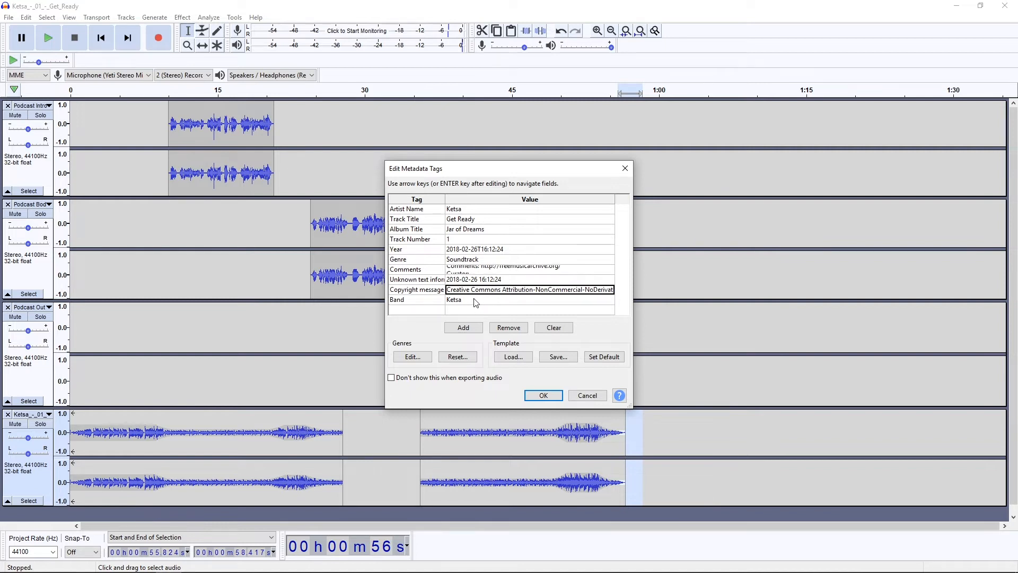
{"action": "left_click", "coordinate": [477, 301]}
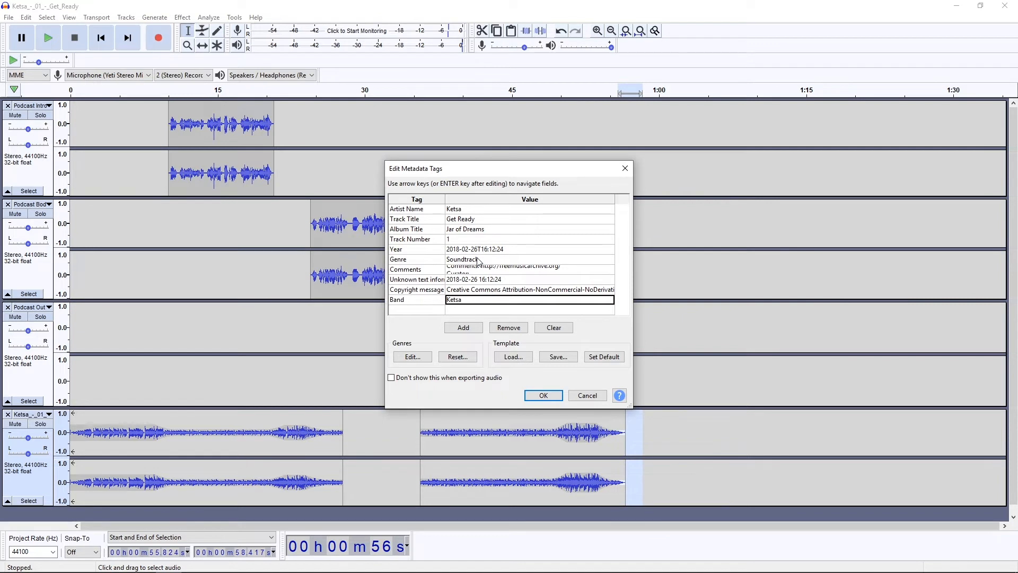
Fill in the metadata with the creator's full name as artist, "Podcast" as track title and "ENG 391" as album title
{"action": "left_click", "coordinate": [463, 211]}
{"action": "key", "text": "shift"}
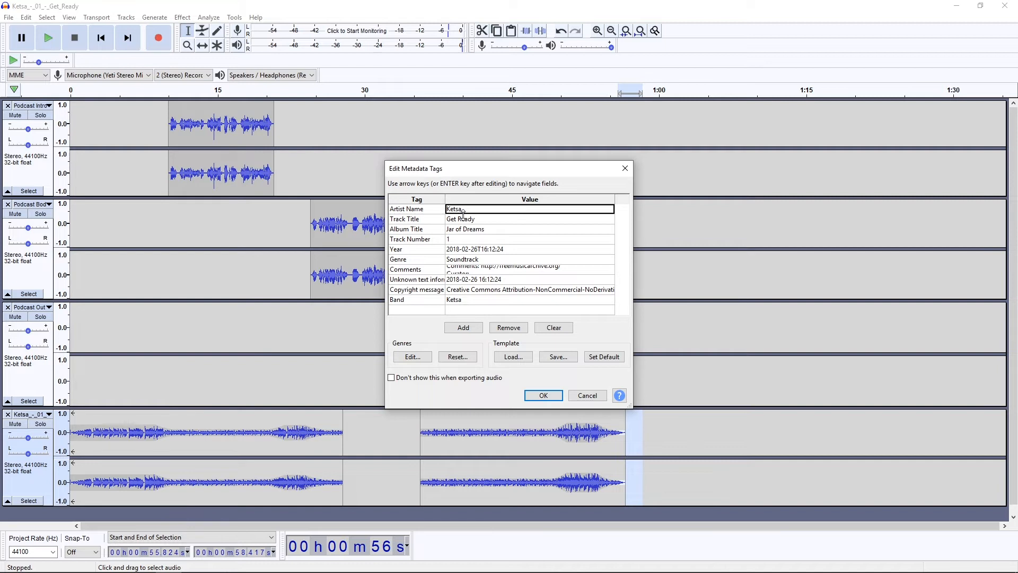
{"action": "type", "text": "Vaughn Stewart"}
{"action": "key", "text": "Return"}
{"action": "type", "text": "Podcast"}
{"action": "key", "text": "Return"}
{"action": "type", "text": "ENG 391"}
{"action": "key", "text": "Return"}
Set the metadata year to 2020 and clear the comments value
{"action": "key", "text": "Return"}
{"action": "type", "text": "2020"}
{"action": "key", "text": "Return"}
{"action": "key", "text": "Return"}
{"action": "key", "text": "Delete"}
{"action": "key", "text": "Return"}
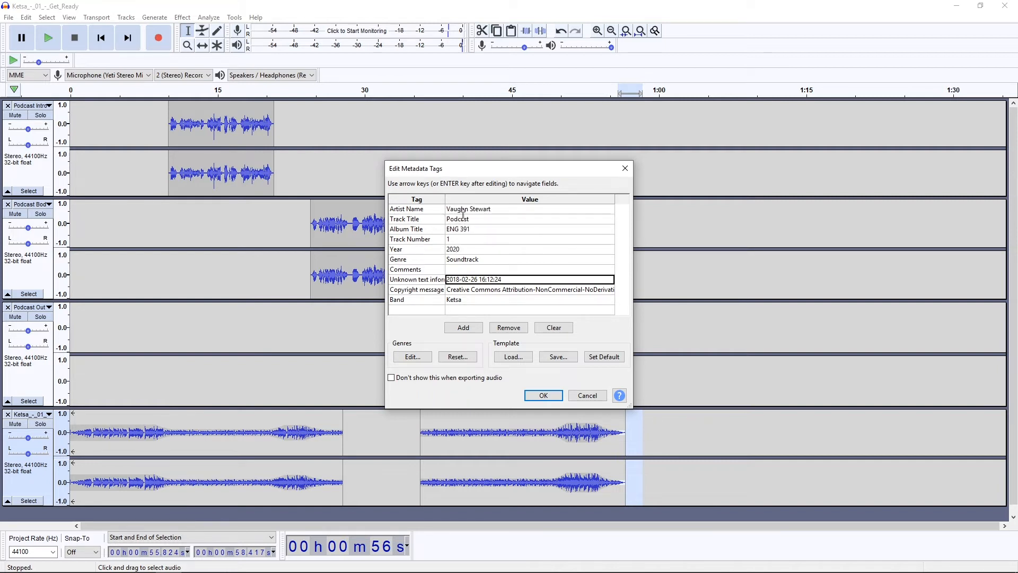
Remove the band, copyright message and unknown text information tags, and accept the metadata to run the export
{"action": "left_click", "coordinate": [477, 300]}
{"action": "left_click", "coordinate": [508, 328]}
{"action": "left_click", "coordinate": [475, 290]}
{"action": "left_click", "coordinate": [508, 329]}
{"action": "left_click", "coordinate": [467, 281]}
{"action": "left_click", "coordinate": [510, 329]}
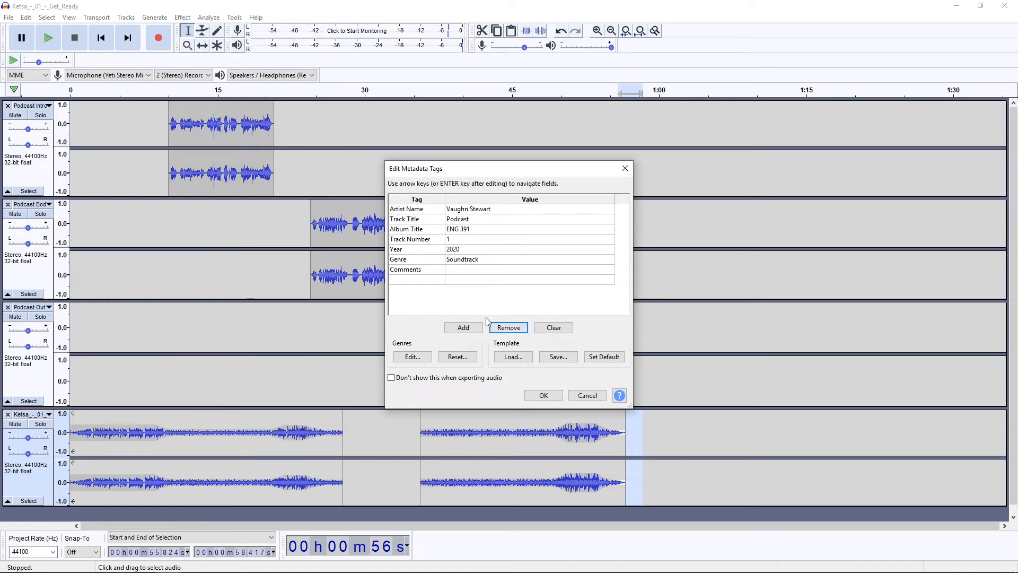
{"action": "left_click", "coordinate": [544, 395]}
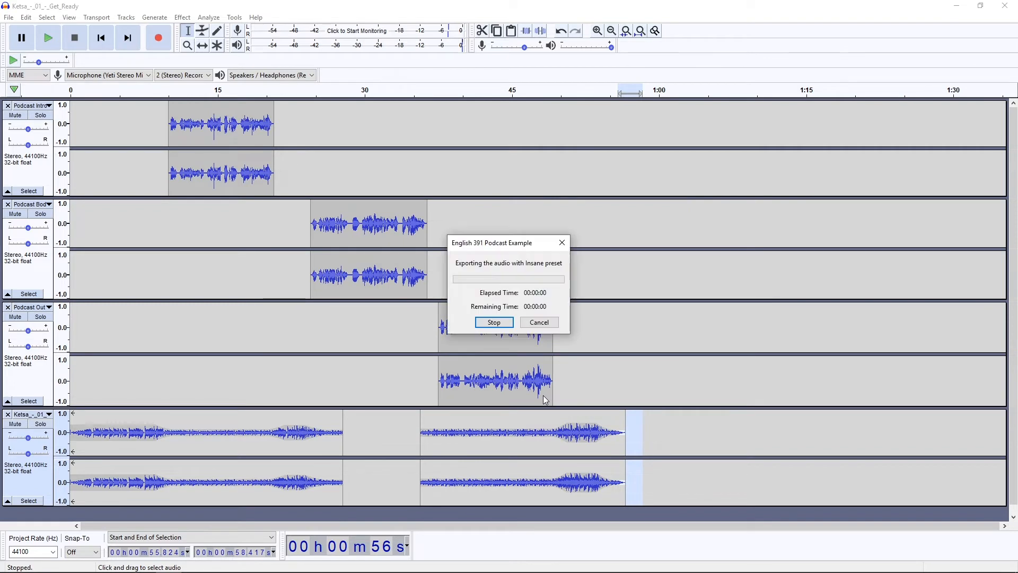